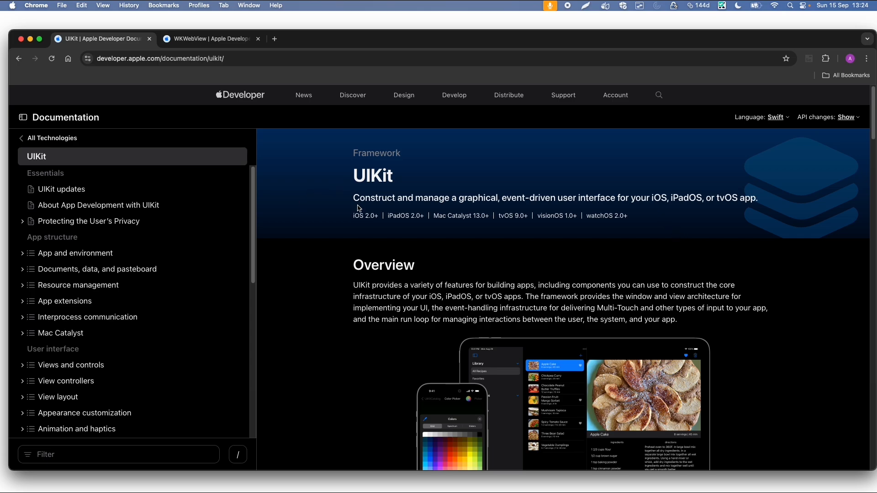
scroll(354, 214, "down", 10)
scroll(336, 268, "down", 8)
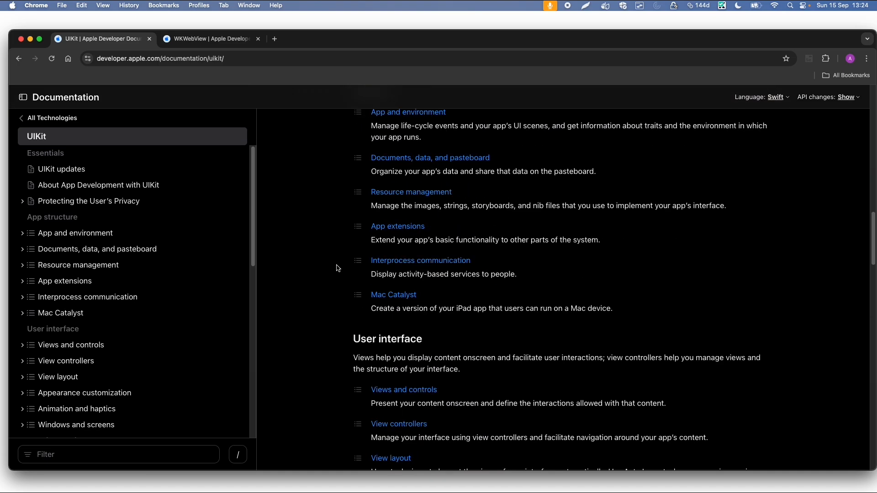
scroll(336, 267, "down", 6)
scroll(339, 254, "down", 2)
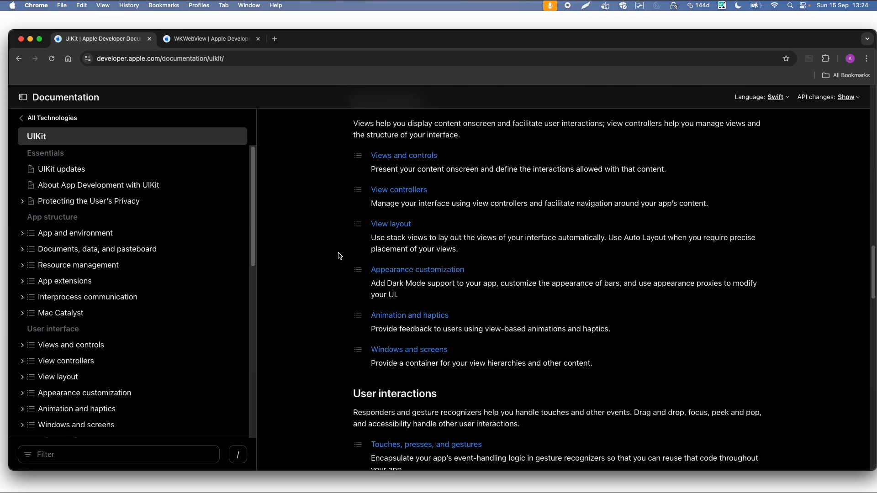
- Read the WKWebView documentation example, then switch back to Xcode's new project chooser
left_click(200, 38)
scroll(317, 175, "up", 10)
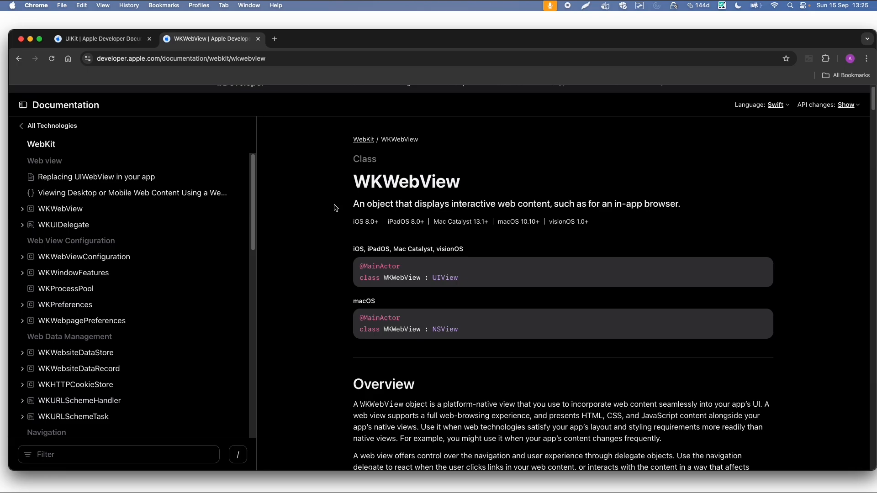
scroll(352, 219, "down", 10)
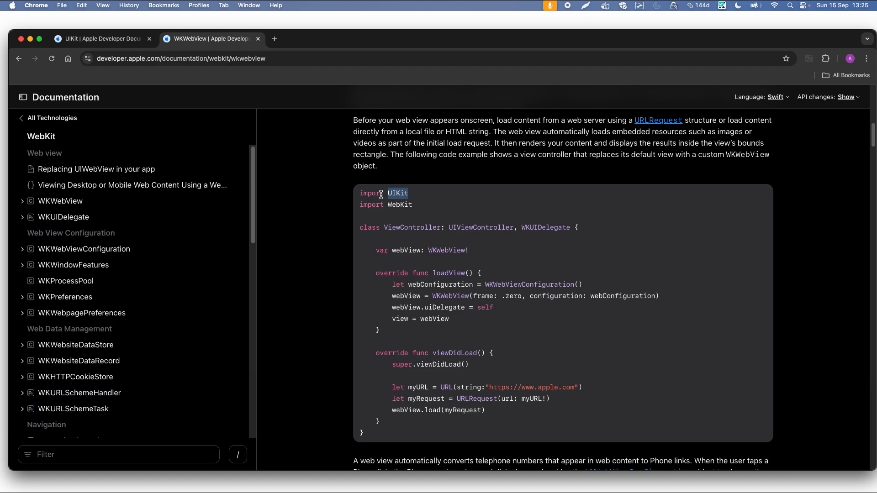
left_click(334, 197)
key("super+Tab")
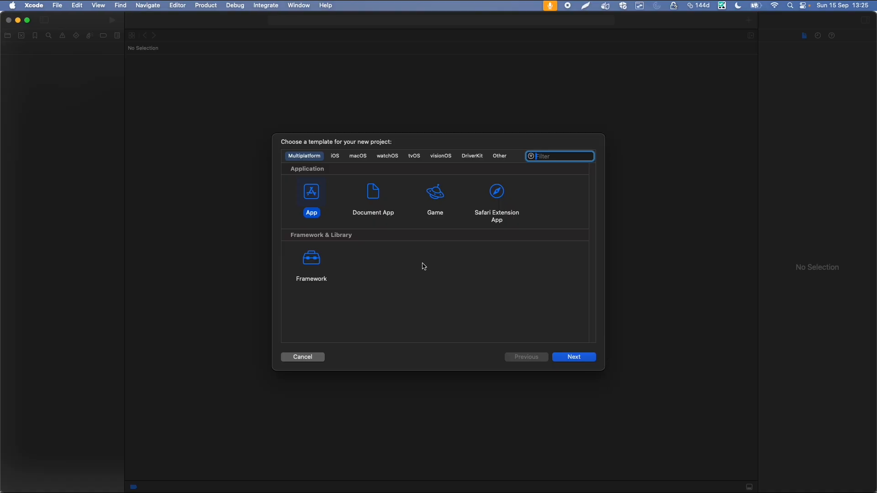
- Browse the platform templates and choose the iOS App template
left_click(334, 155)
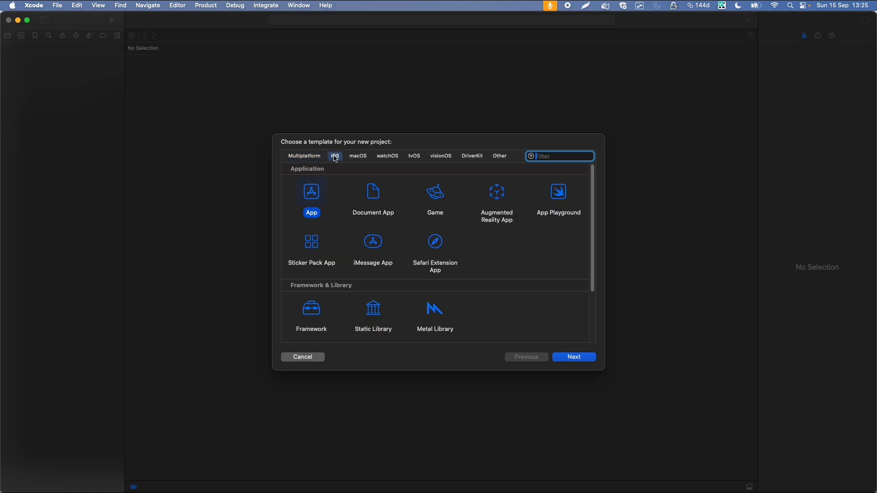
left_click(440, 156)
left_click(387, 156)
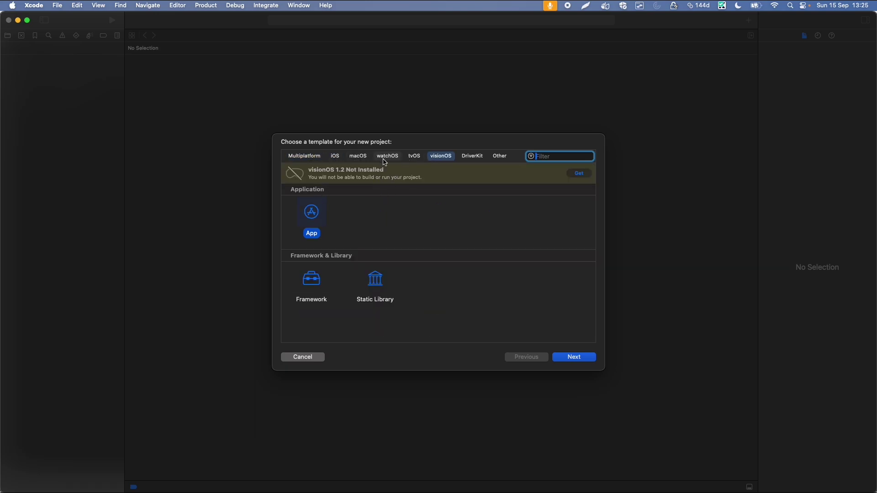
left_click(335, 156)
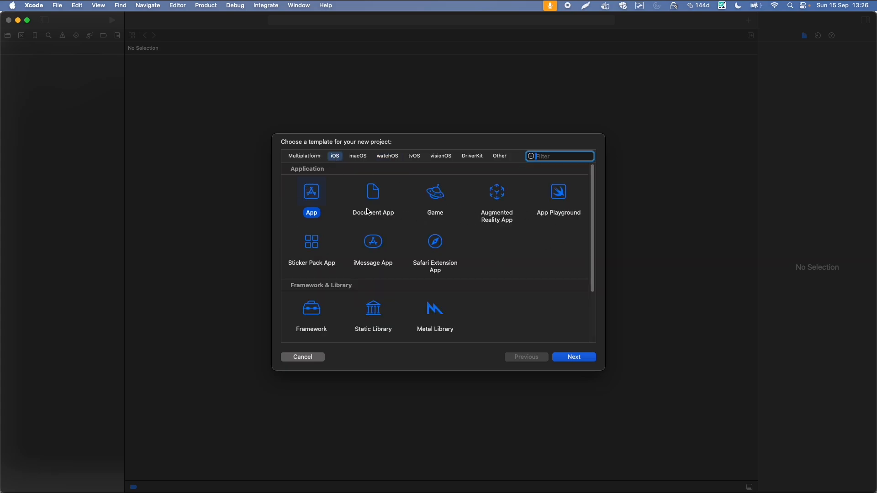
double_click(310, 194)
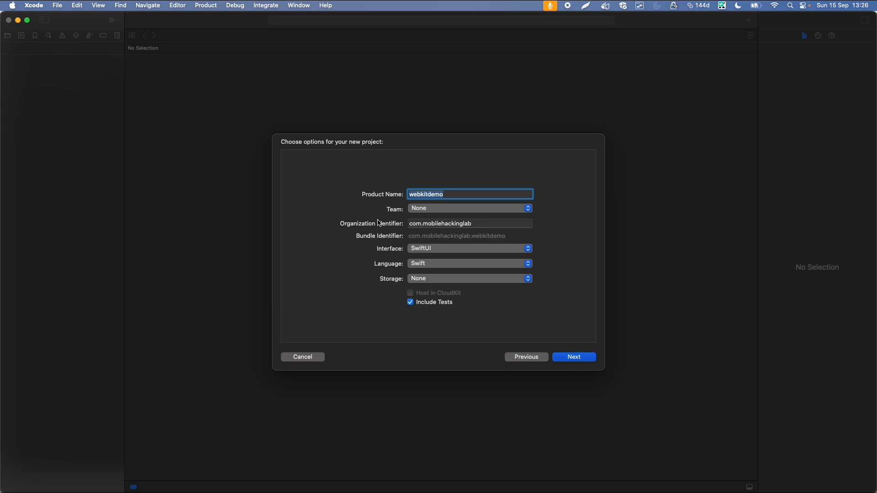
- Name the product webkitdemo with organization identifier com.mobilehackinglab, keeping SwiftUI and Swift
left_click(432, 224)
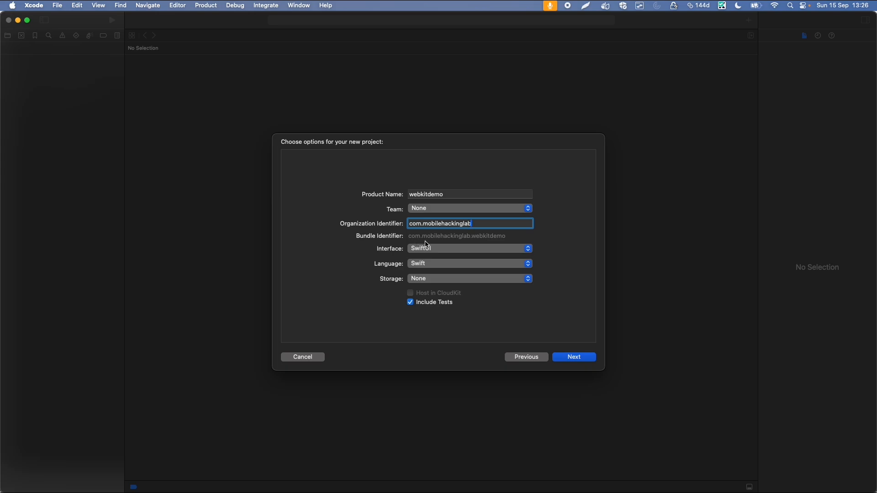
double_click(449, 194)
left_click(470, 248)
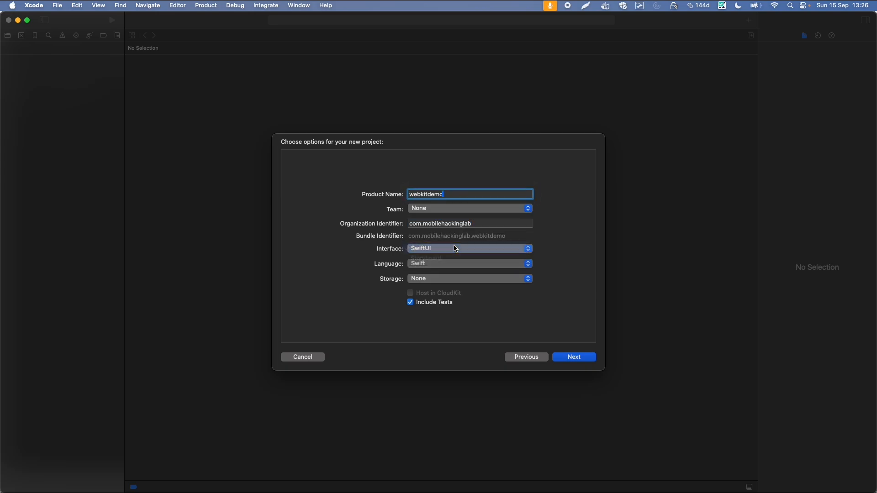
left_click(452, 248)
left_click(442, 264)
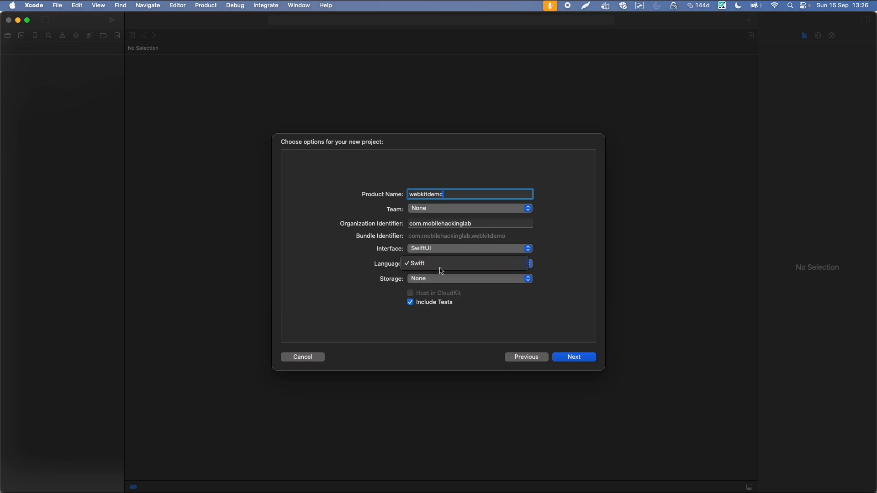
left_click(442, 265)
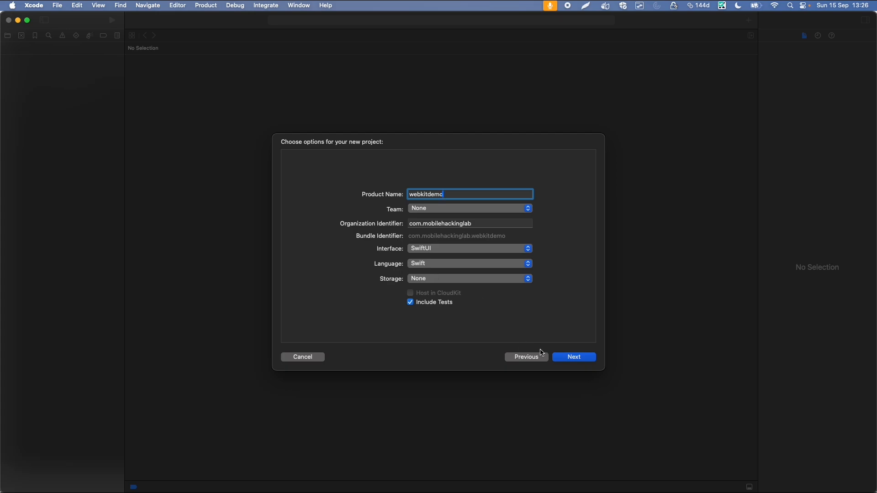
- Create the project in the workspace folder
left_click(576, 357)
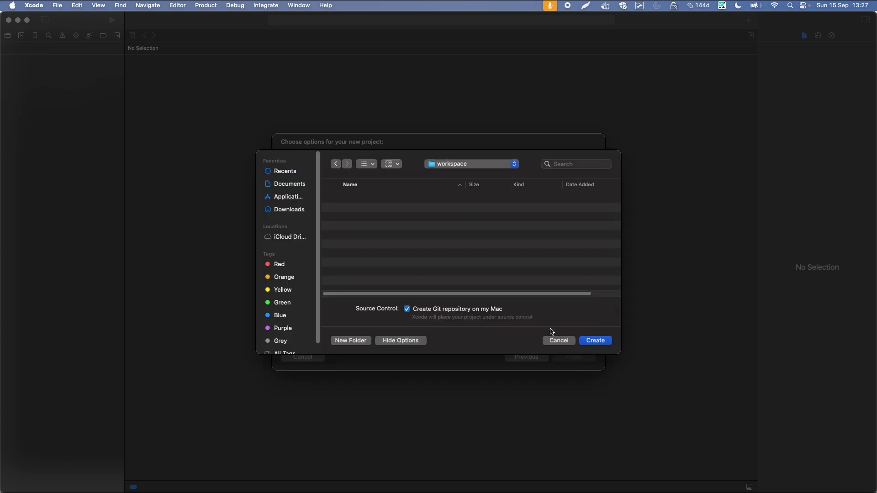
left_click(598, 343)
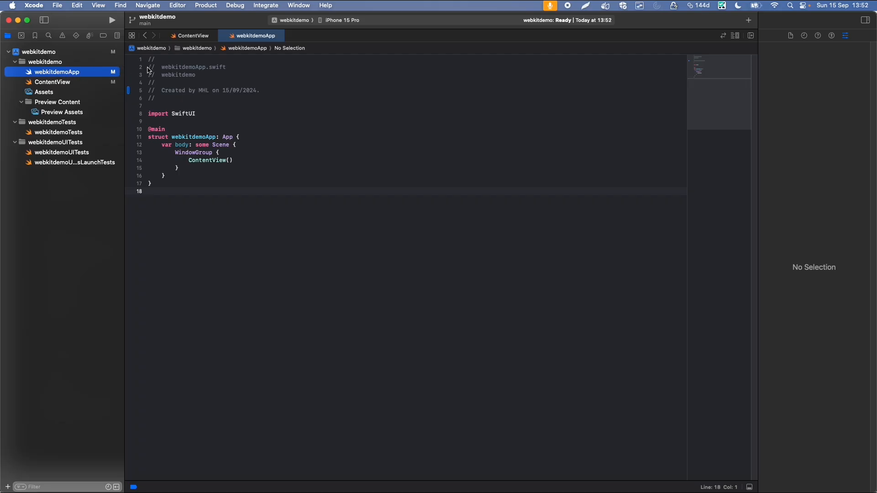
- Review ContentView's WKWebView wrapper — makeUIView, updateUIView and the WebView call loading apple.com
left_click(52, 82)
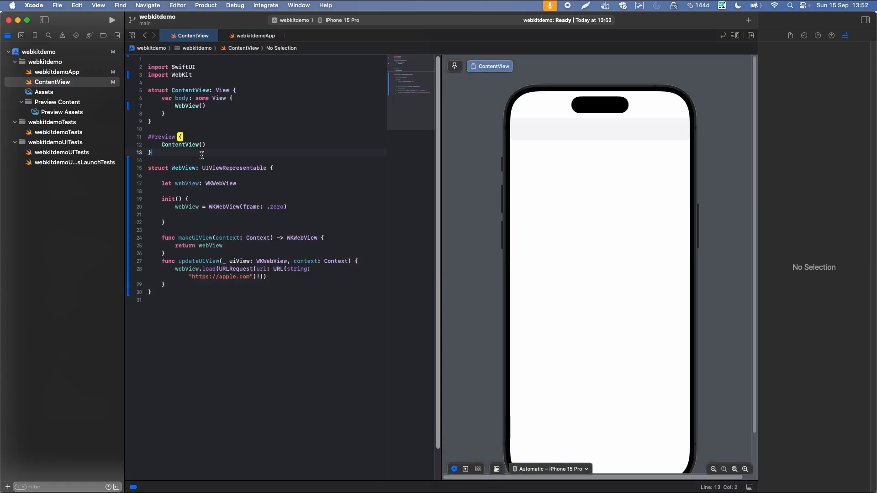
double_click(223, 206)
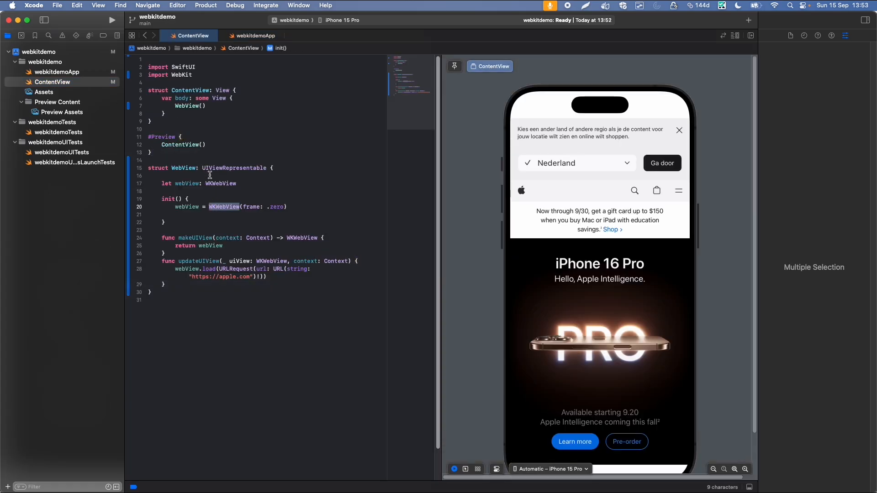
left_click(195, 253)
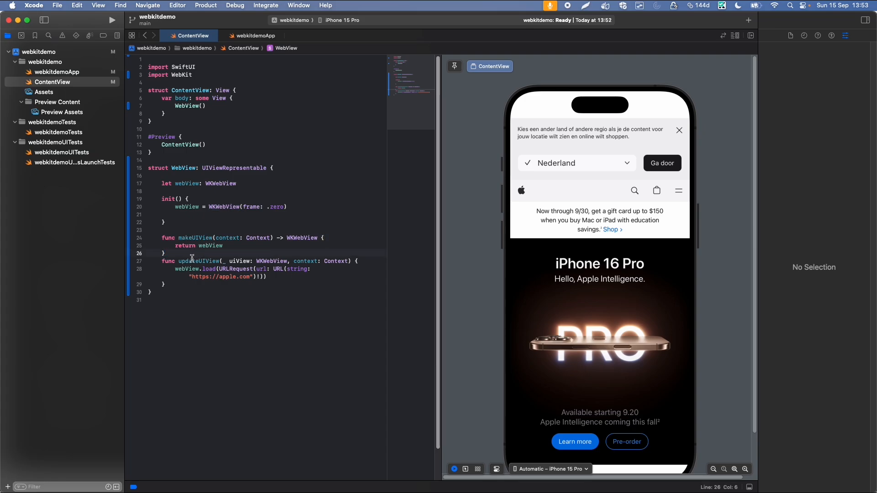
left_click(222, 286)
left_click_drag(199, 67, 140, 67)
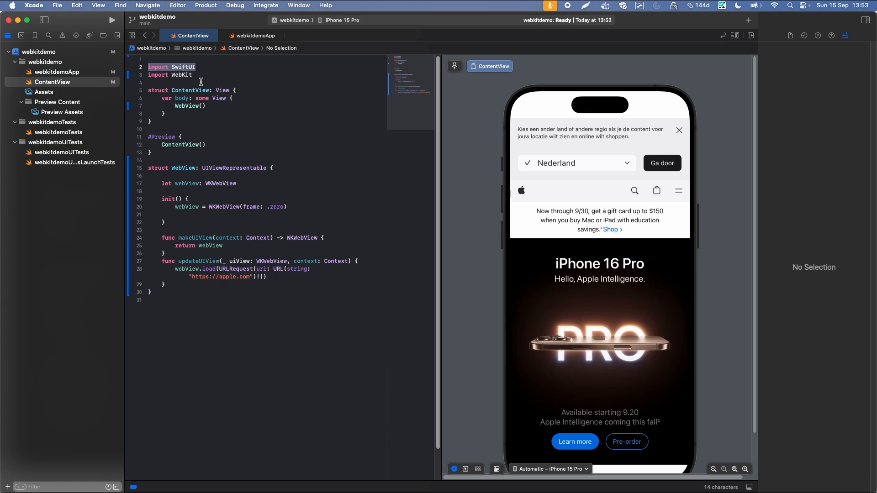
left_click(186, 106)
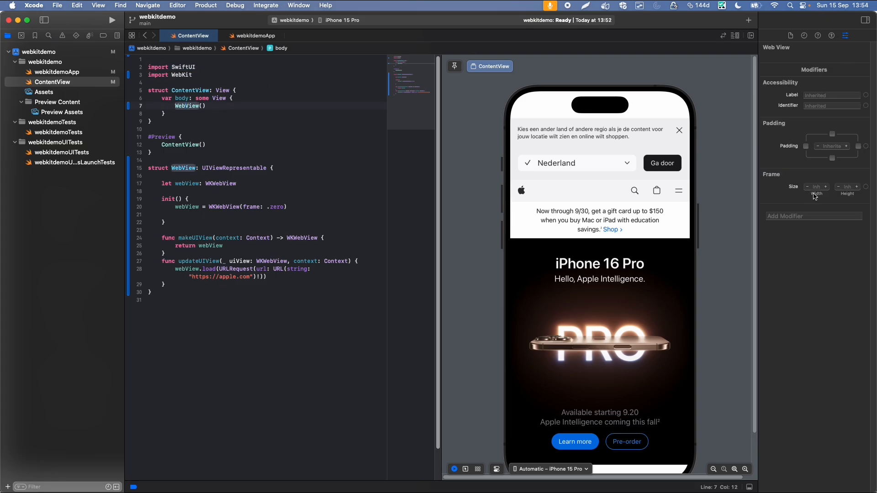
- Try a 200 frame width on the web view, then remove the added .frame modifier
left_click(815, 187)
type("200")
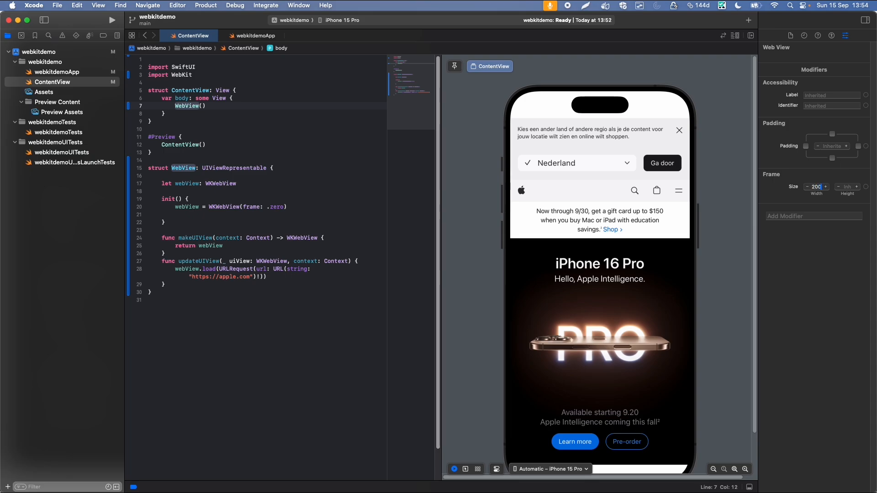
key("Return")
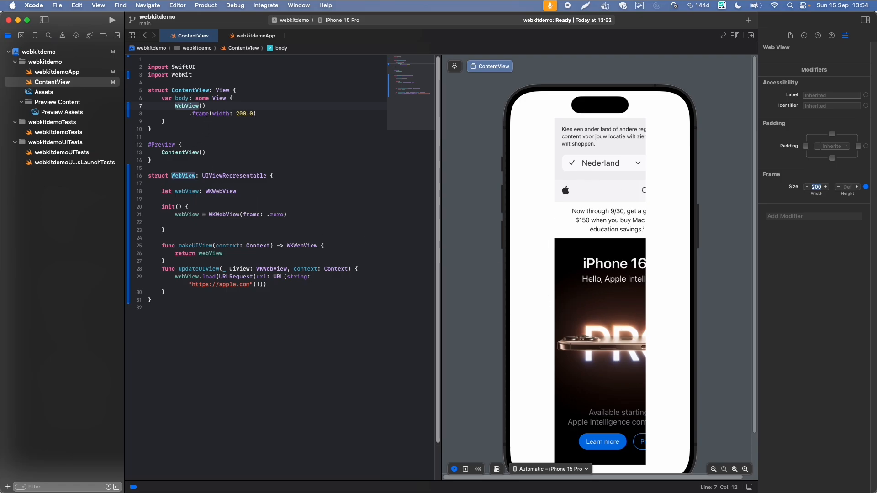
left_click_drag(258, 113, 125, 117)
key("BackSpace")
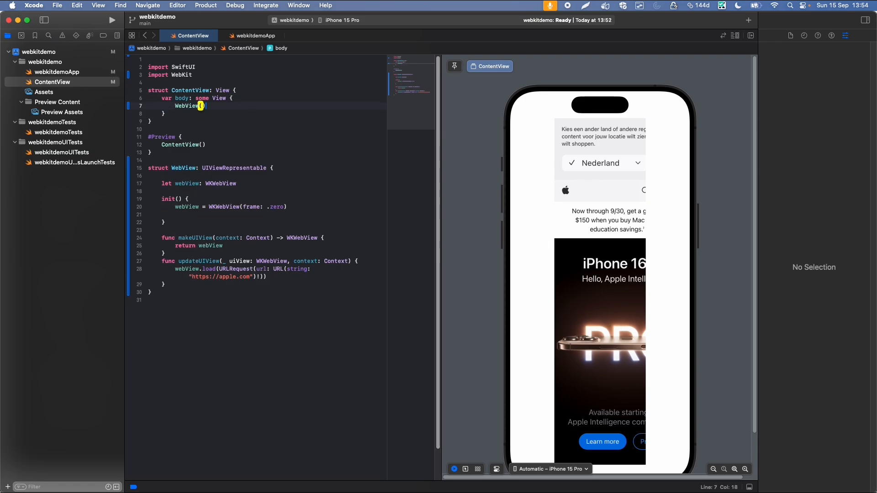
left_click(230, 276)
double_click(228, 277)
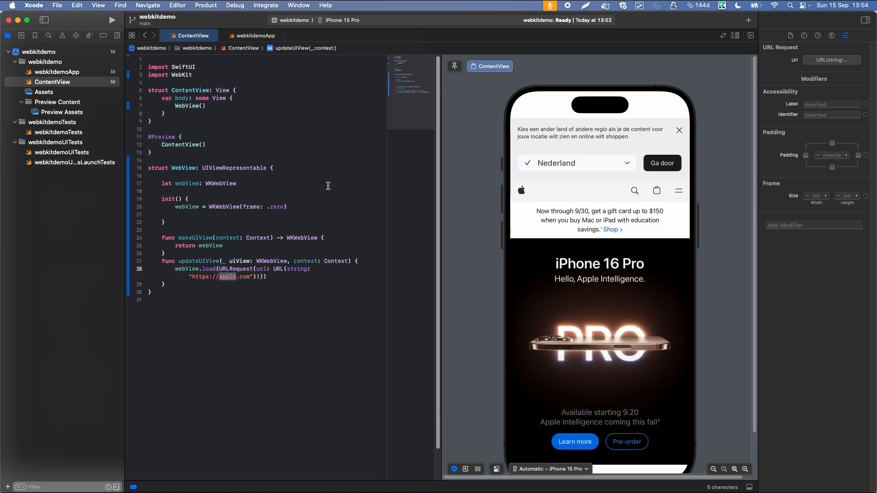
type("google")
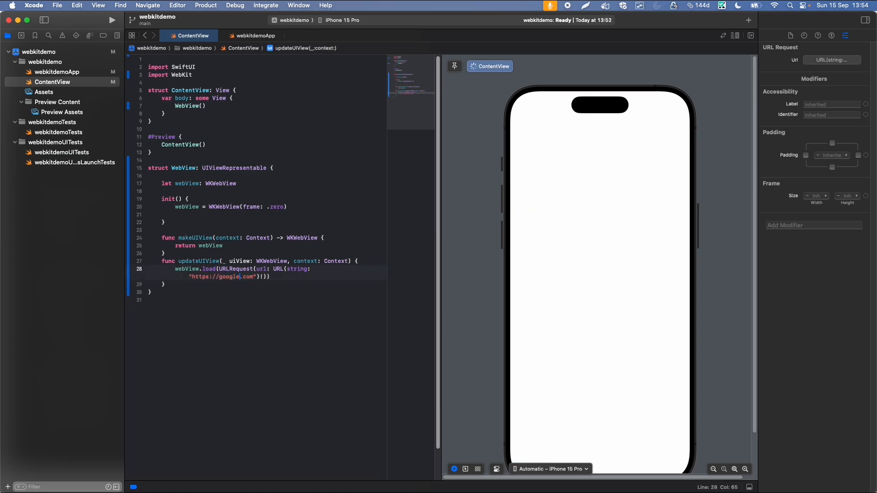
double_click(229, 276)
type("mobilehackinglab")
left_click(232, 229)
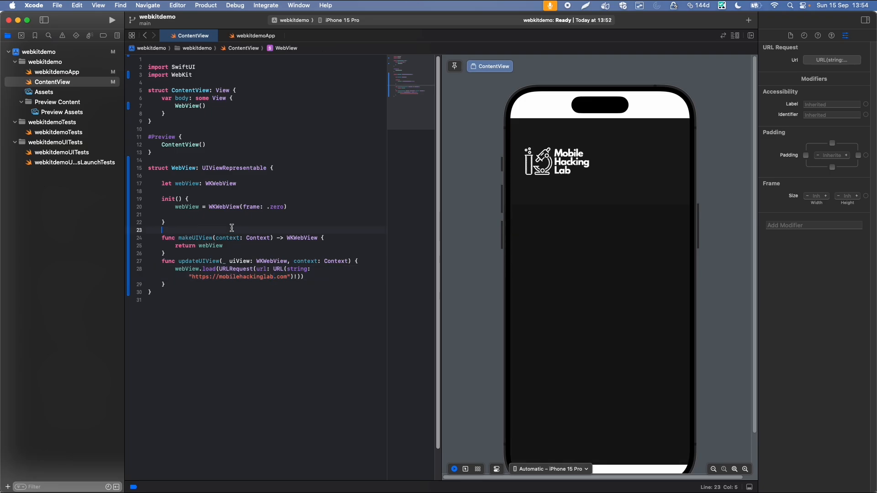
left_click(57, 72)
double_click(209, 159)
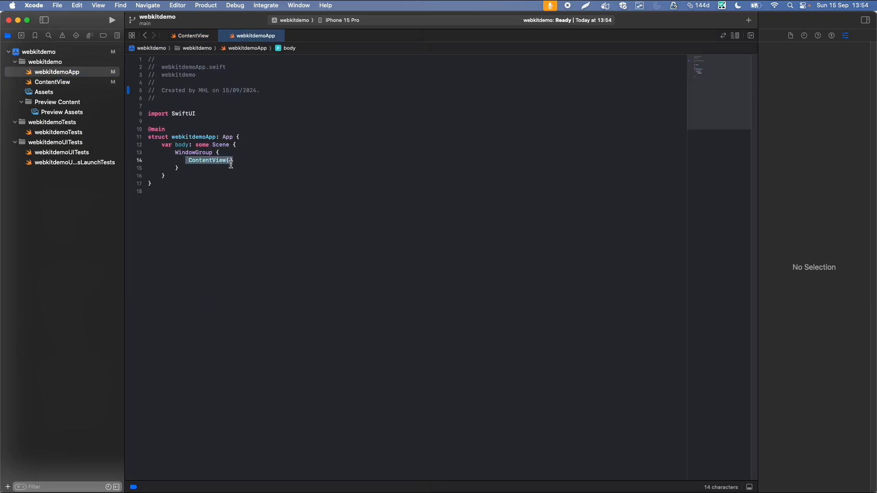
left_click(52, 82)
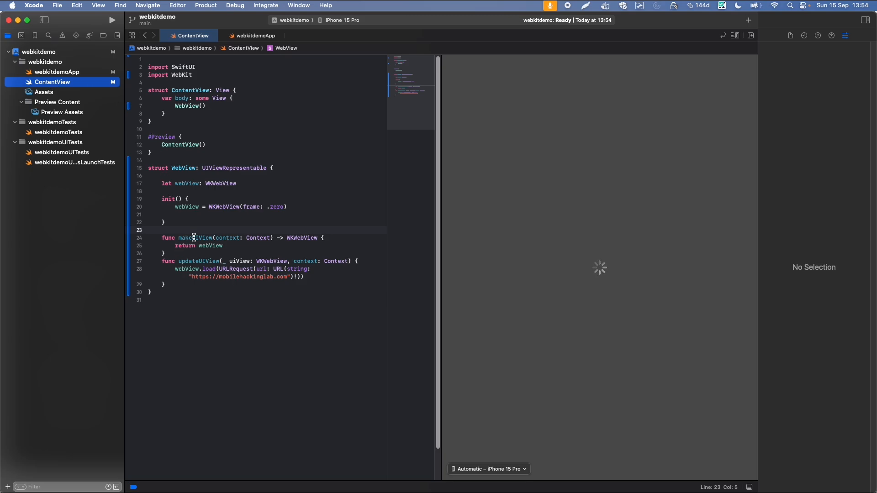
double_click(194, 237)
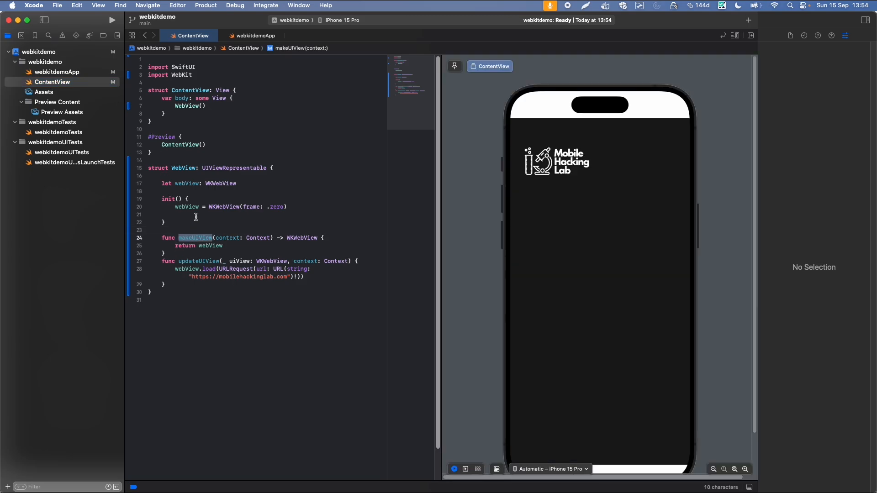